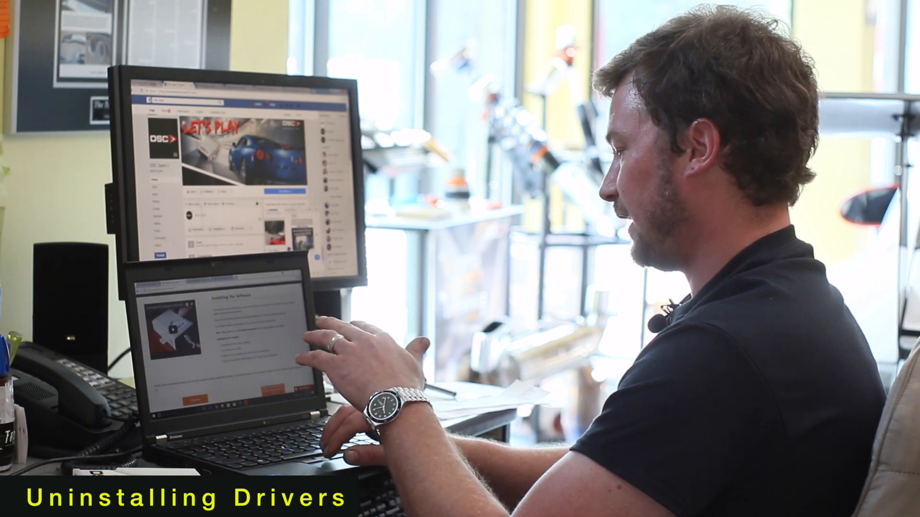
Step: Try to reset the controller board from DSC Tuner as a communication check, and dismiss the resulting message
left_click(247, 404)
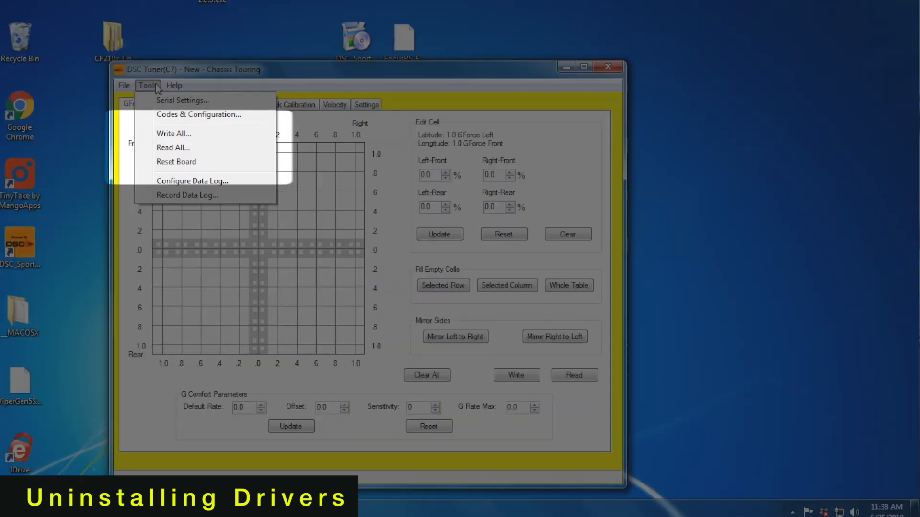
left_click(179, 165)
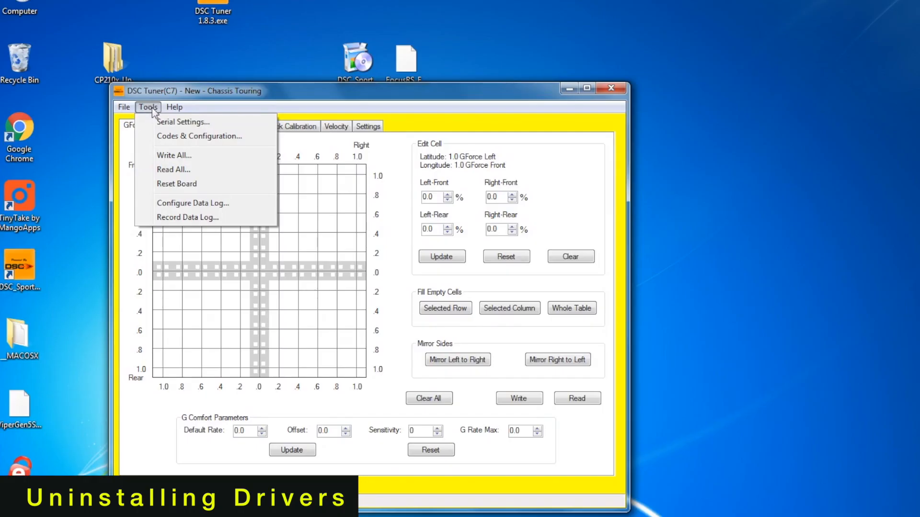
left_click(163, 124)
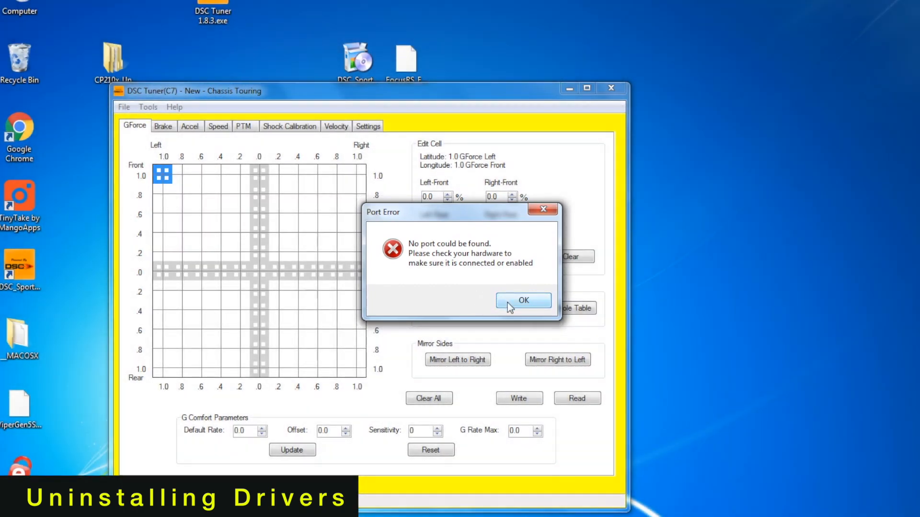
left_click(507, 303)
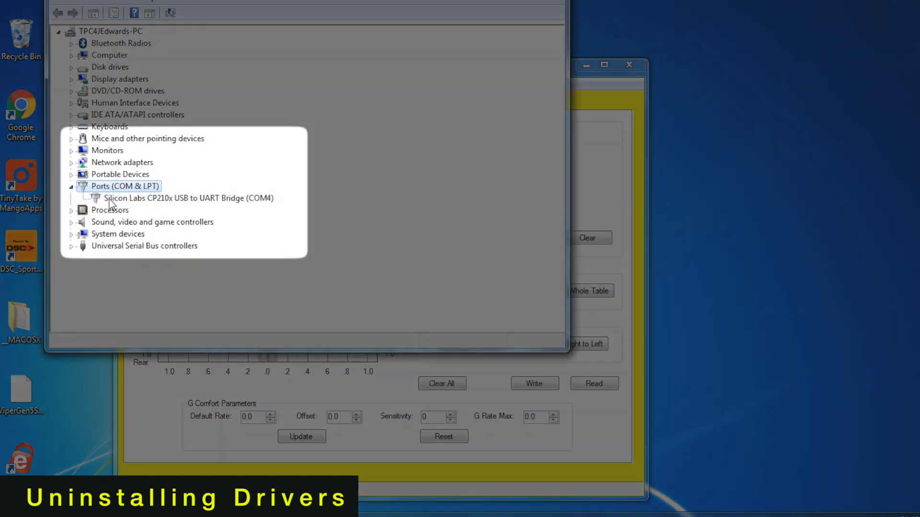
Step: In Device Manager, uninstall the Silicon Labs CP210x USB to UART Bridge device under Ports (COM & LPT)
left_click(124, 201)
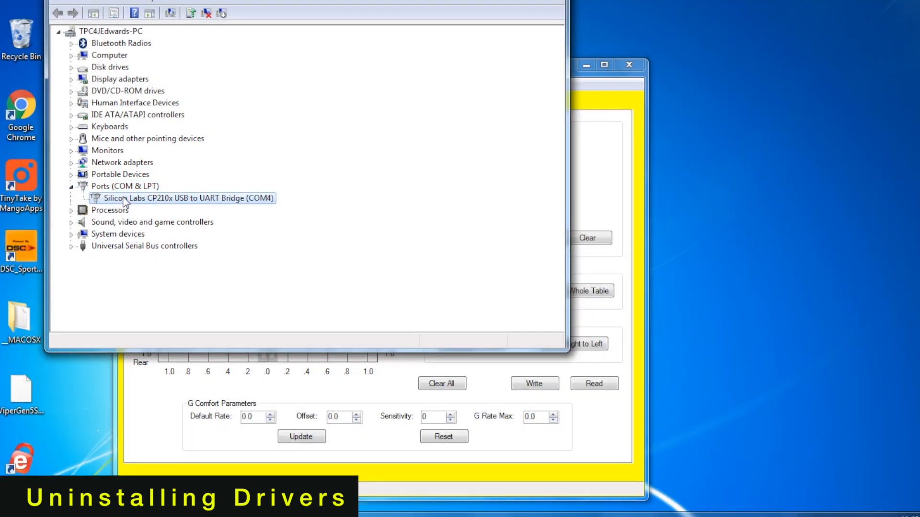
right_click(125, 200)
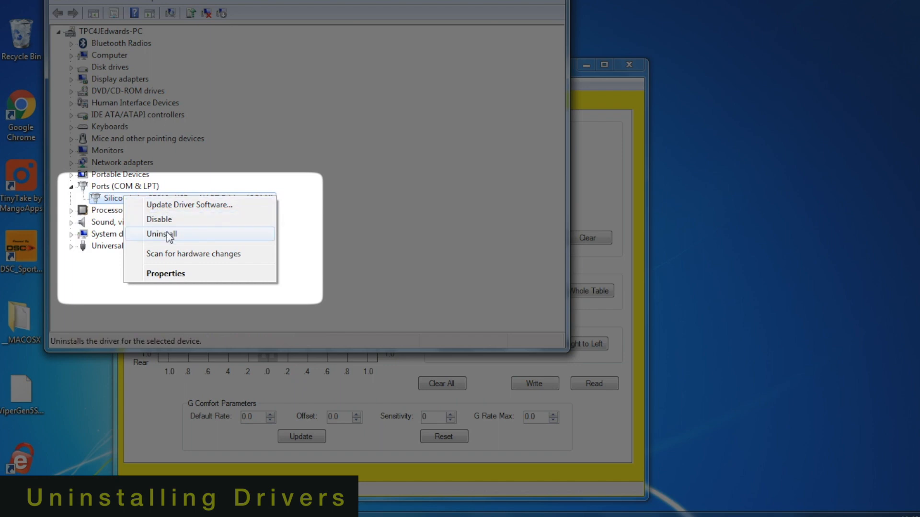
left_click(167, 234)
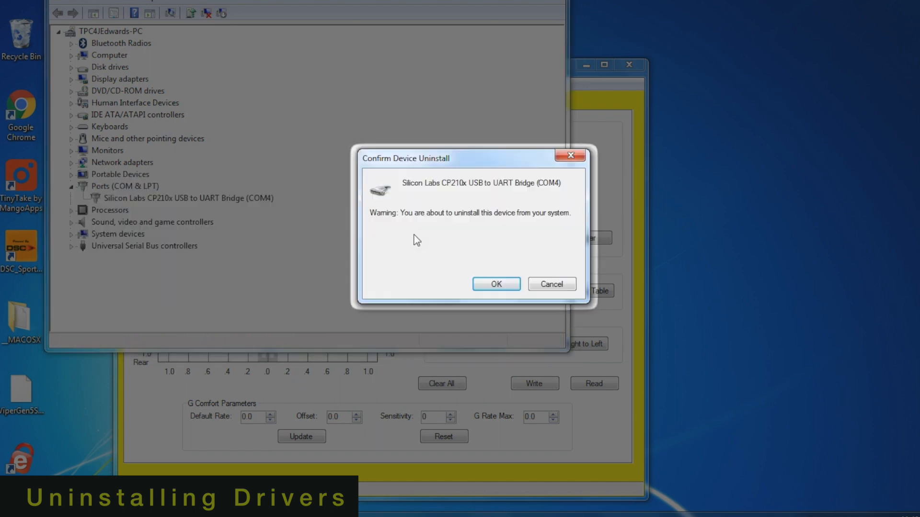
left_click(493, 284)
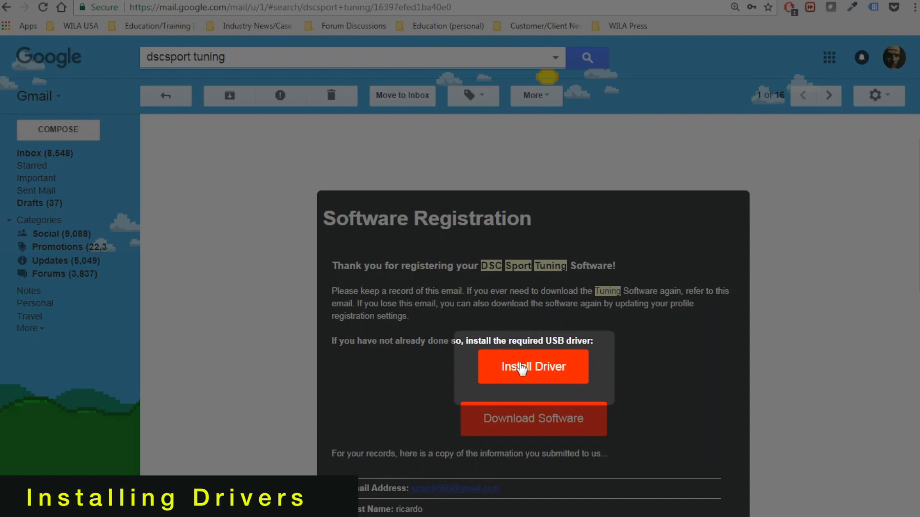
Step: Download DSC_Sport_SoftwareSetup.zip through the registration email's driver link, and run DSC_Sport_Loader_Setup.exe from the archive with permission to make changes
left_click(474, 356)
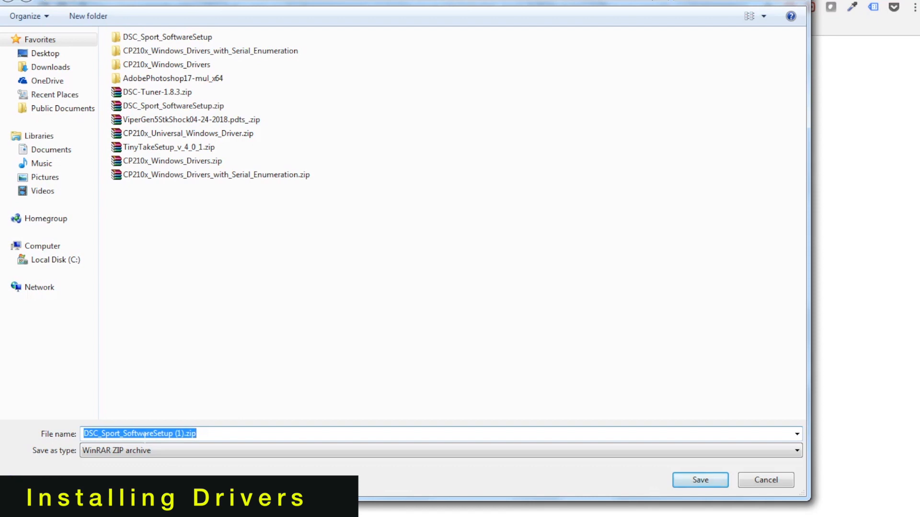
left_click(216, 106)
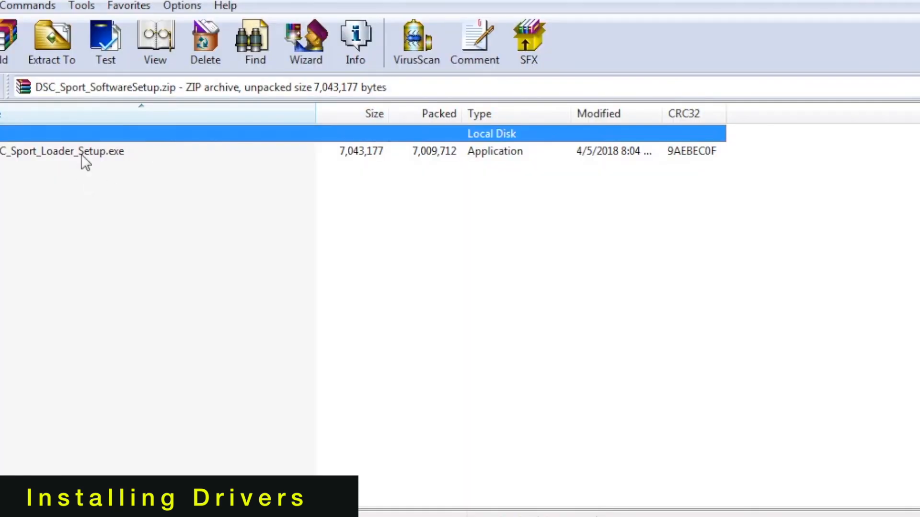
left_click(81, 154)
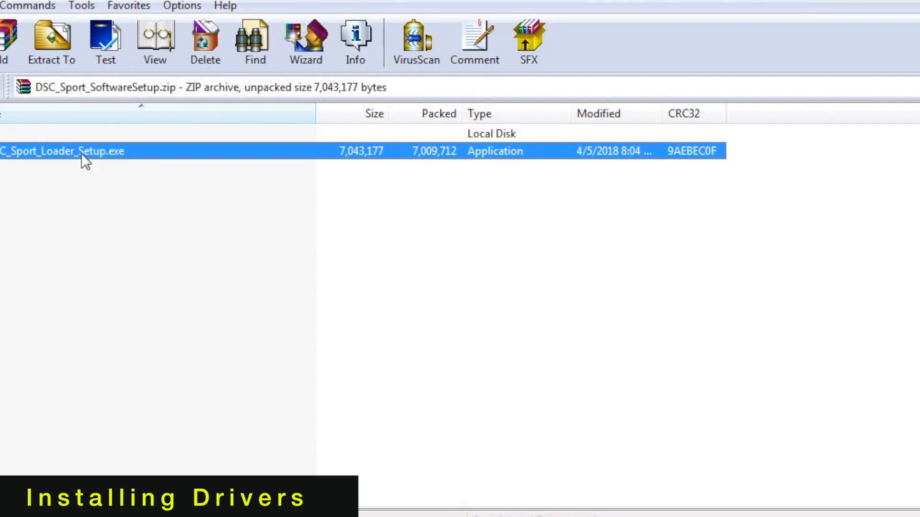
double_click(82, 153)
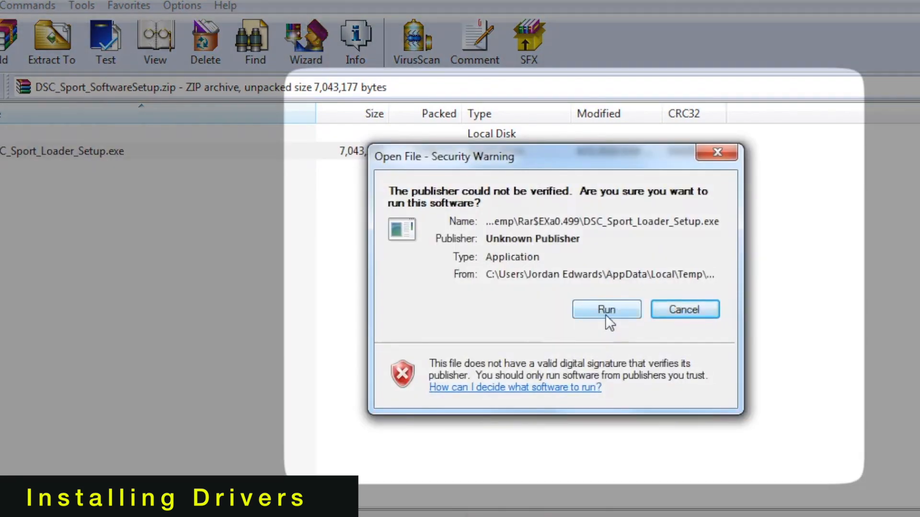
left_click(607, 313)
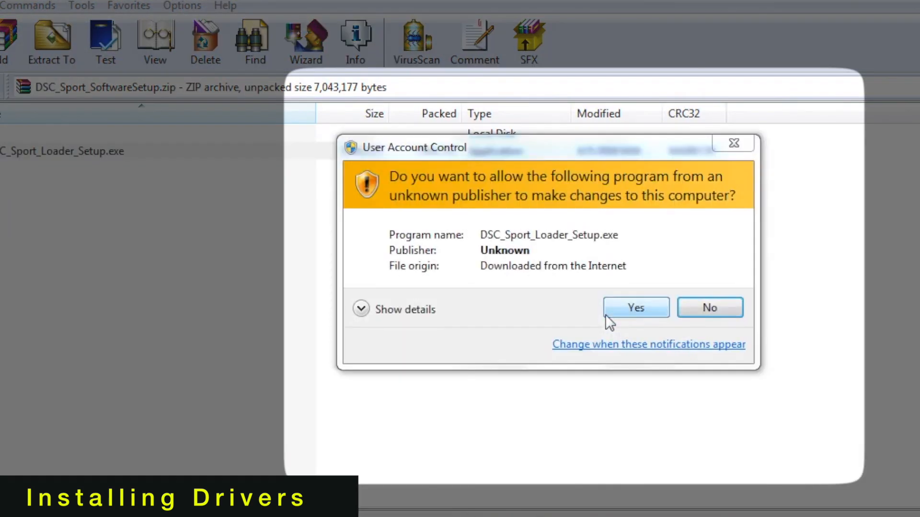
left_click(626, 308)
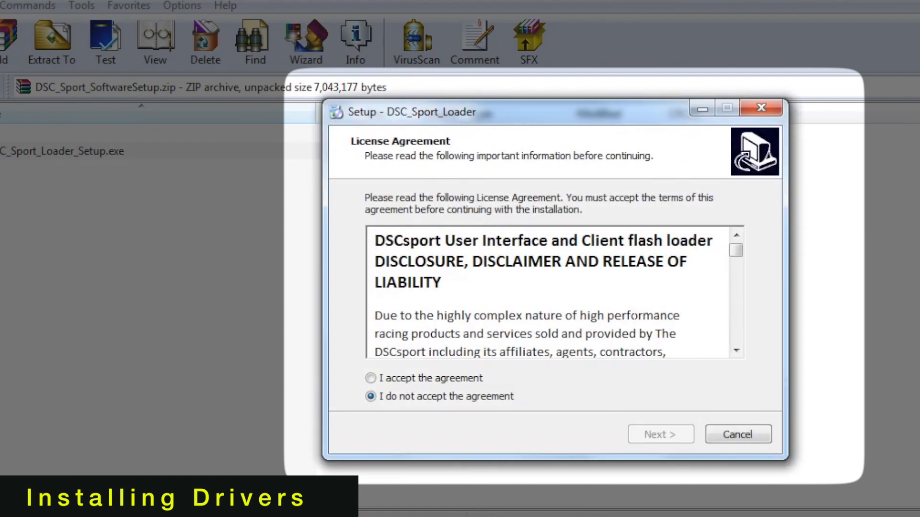
Step: Accept the DSC_Sport_Loader license agreement and install it with the desktop shortcut and USB drivers options enabled
left_click(446, 379)
left_click(658, 434)
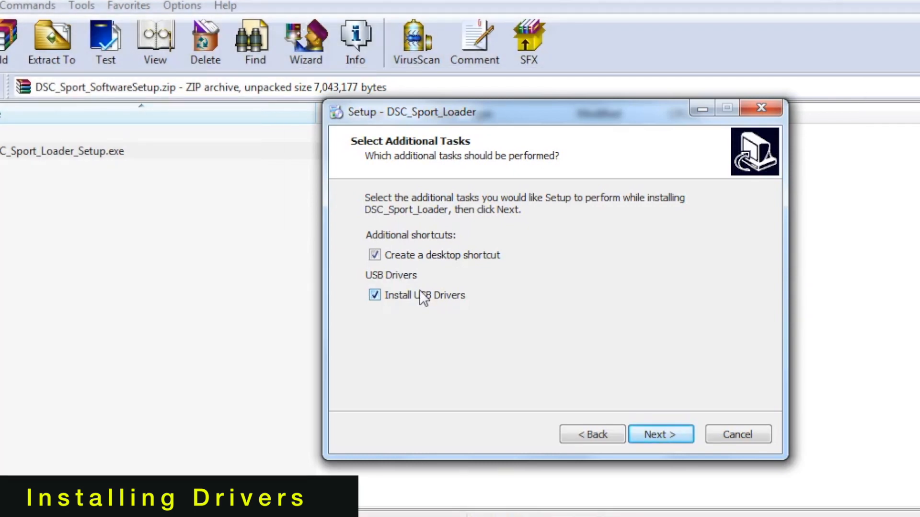
left_click(671, 436)
left_click(672, 437)
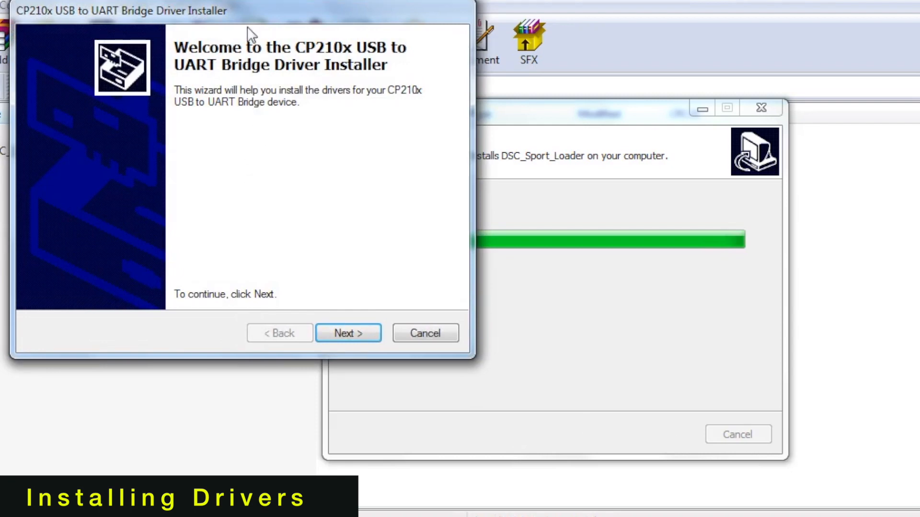
Step: Accept the license in the CP210x USB to UART Bridge Driver Installer and complete the driver installation
left_click(349, 340)
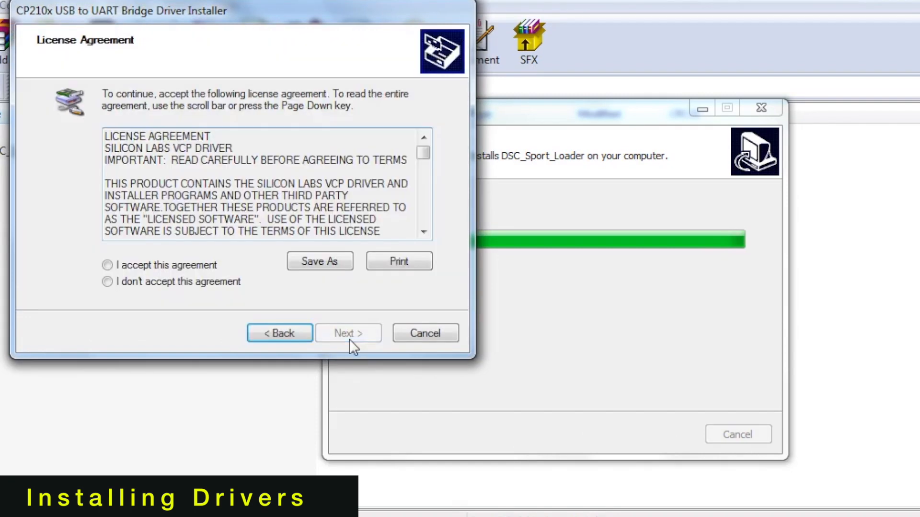
left_click(199, 266)
left_click(348, 334)
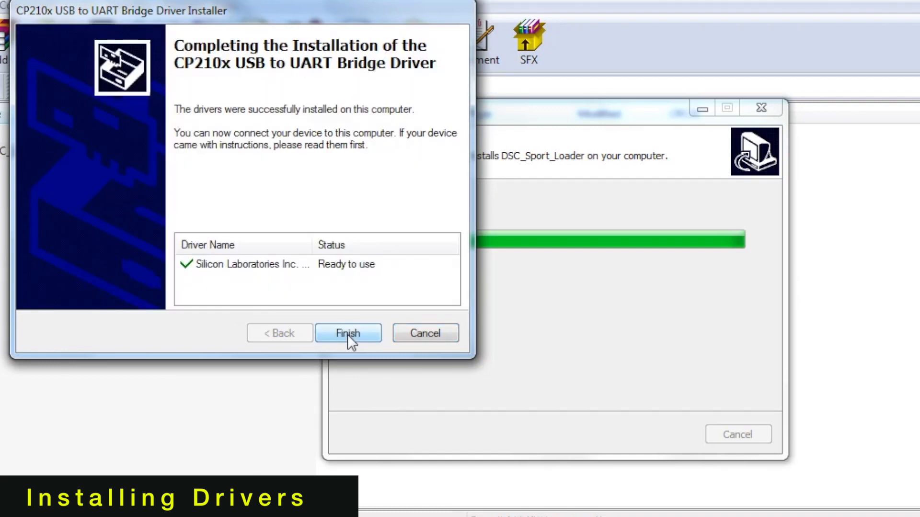
left_click(362, 336)
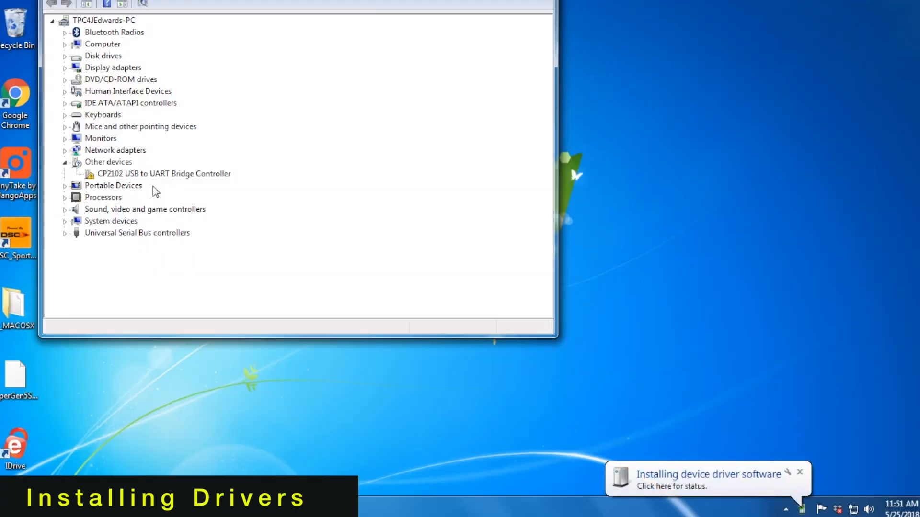
Step: Check the driver installation status of the CP2102 USB to UART Bridge Controller, then close the status window
left_click(149, 175)
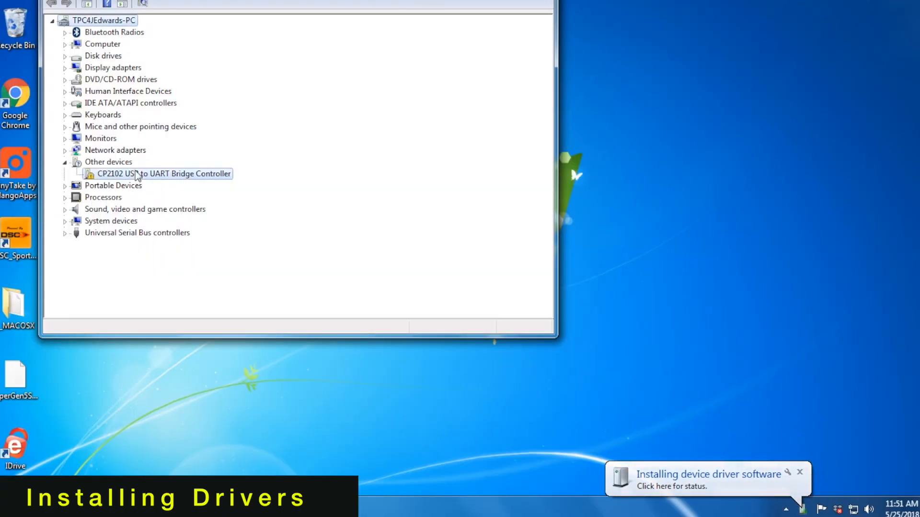
left_click(664, 487)
left_click_drag(482, 139, 751, 67)
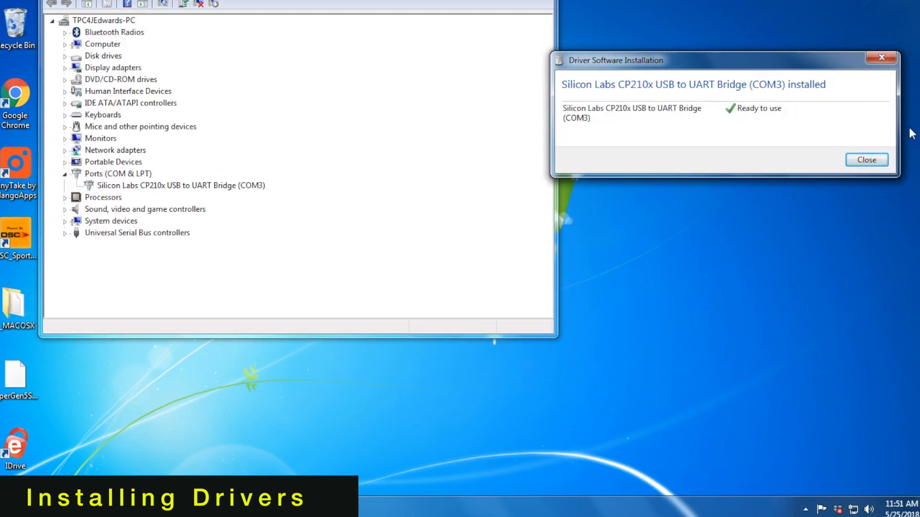
left_click(865, 160)
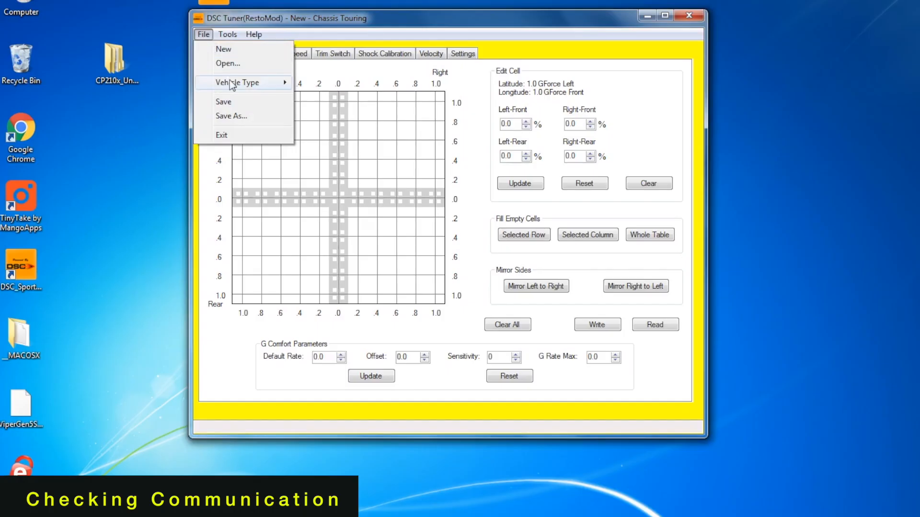
Step: Set the vehicle type to RestoMod in DSC Tuner
mouse_move(233, 85)
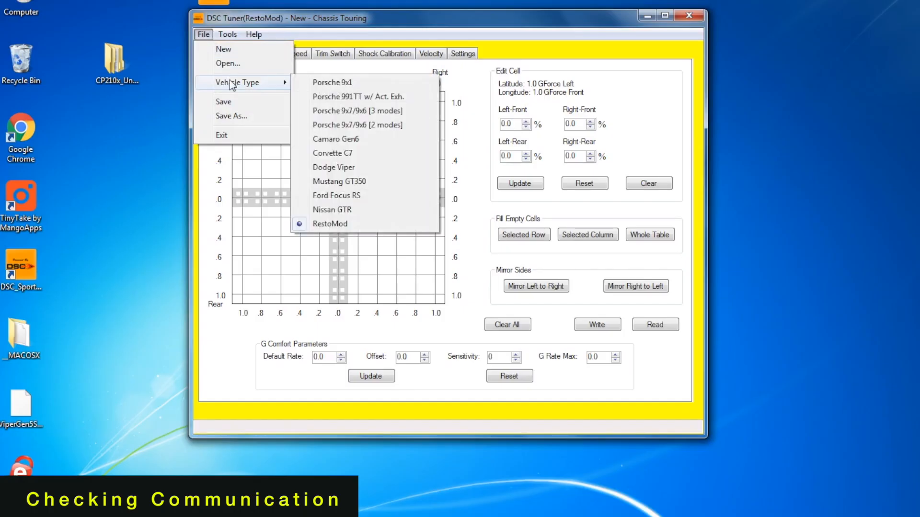
left_click(342, 227)
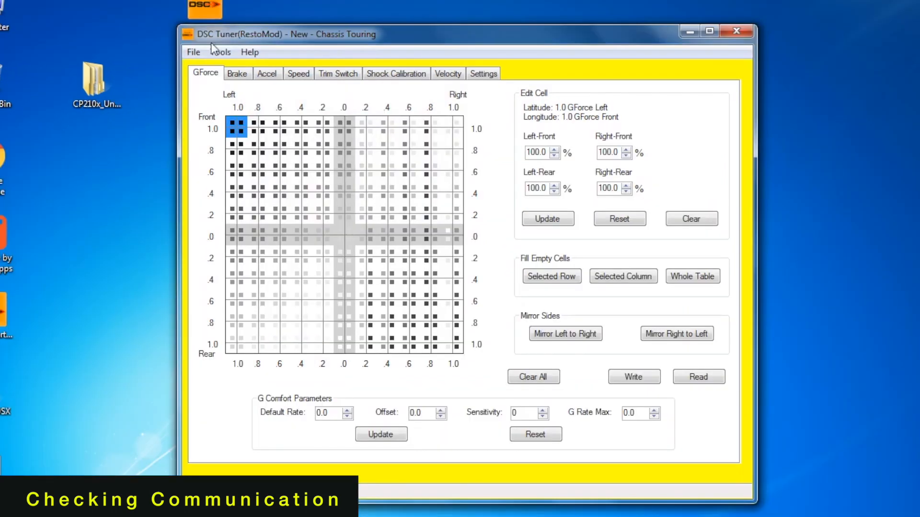
Step: Reset the controller board to check communication and acknowledge the message
left_click(214, 49)
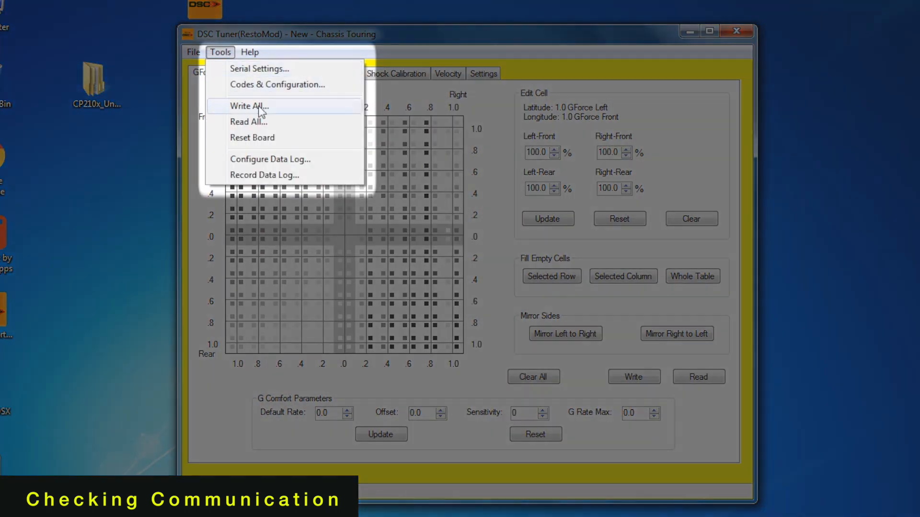
left_click(259, 139)
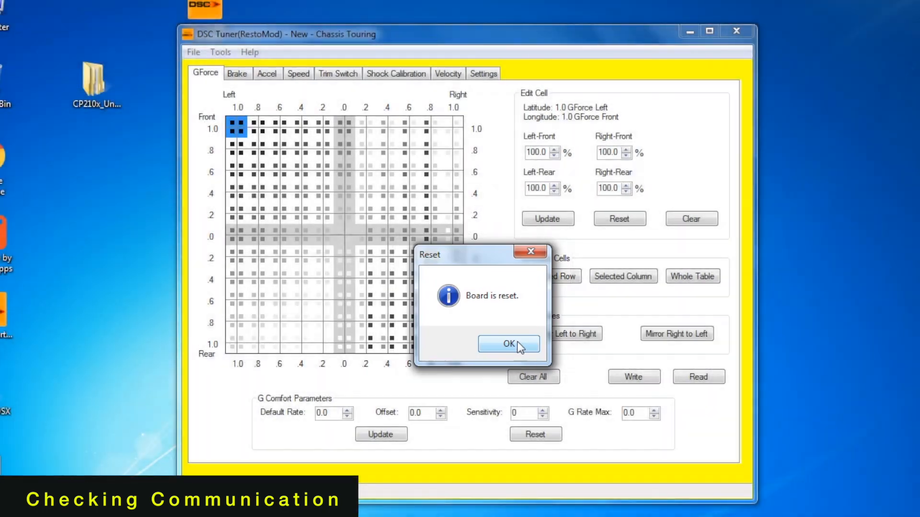
left_click(519, 345)
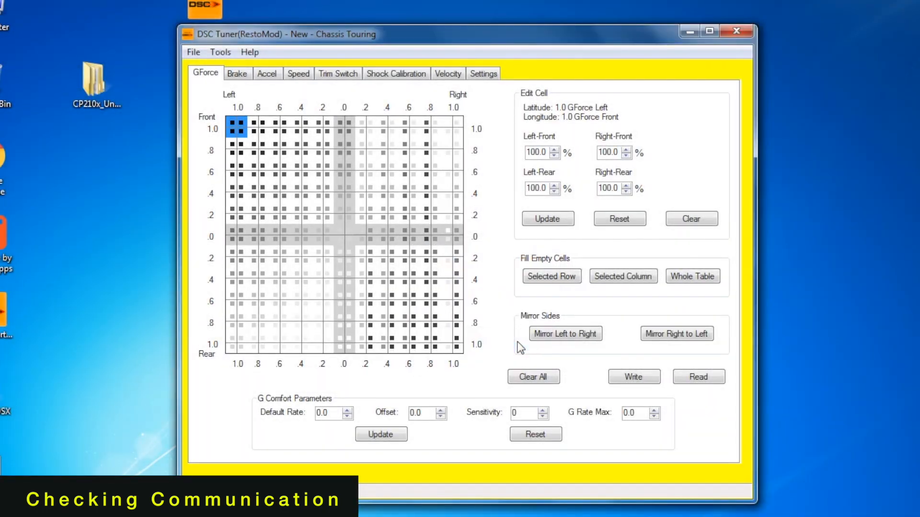